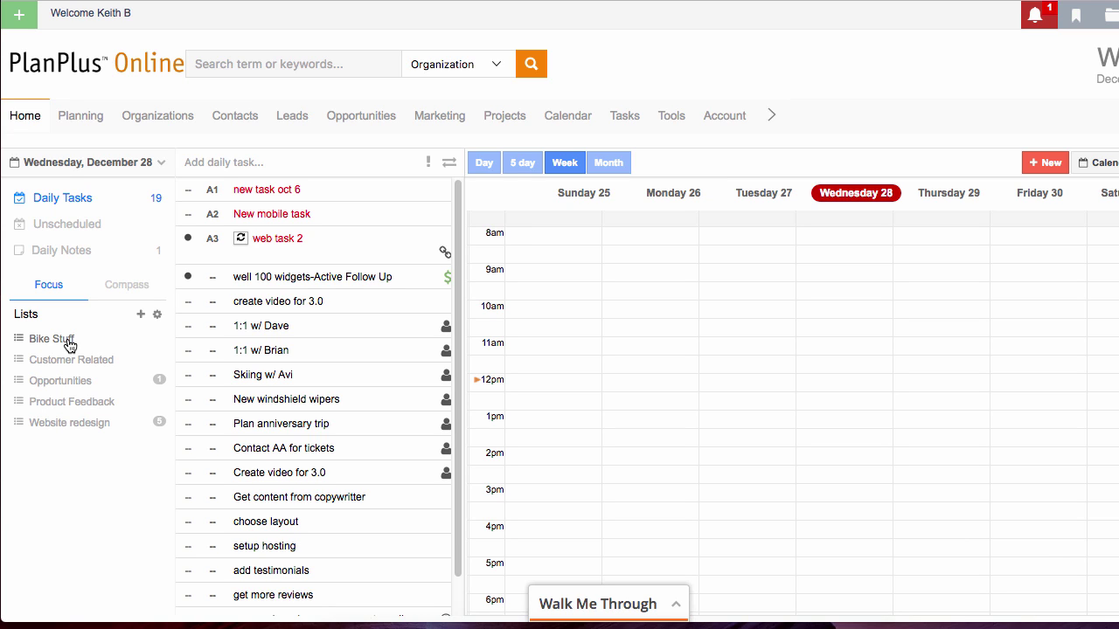
- Add the new daily tasks 'new taks' and 'new task 2' to Wednesday's list
left_click(107, 166)
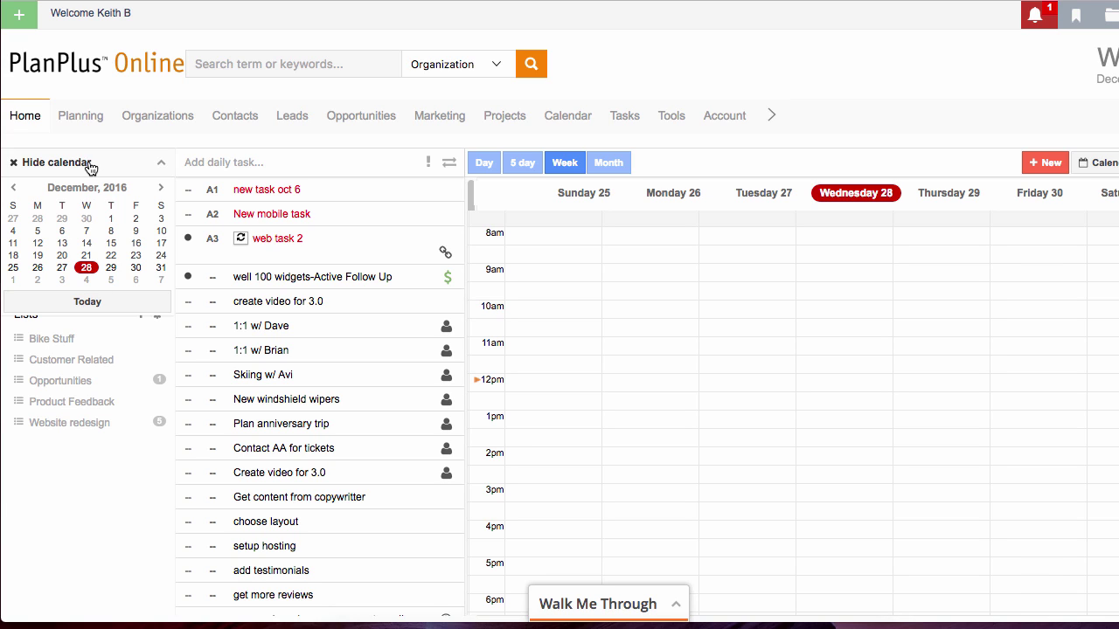
left_click(90, 166)
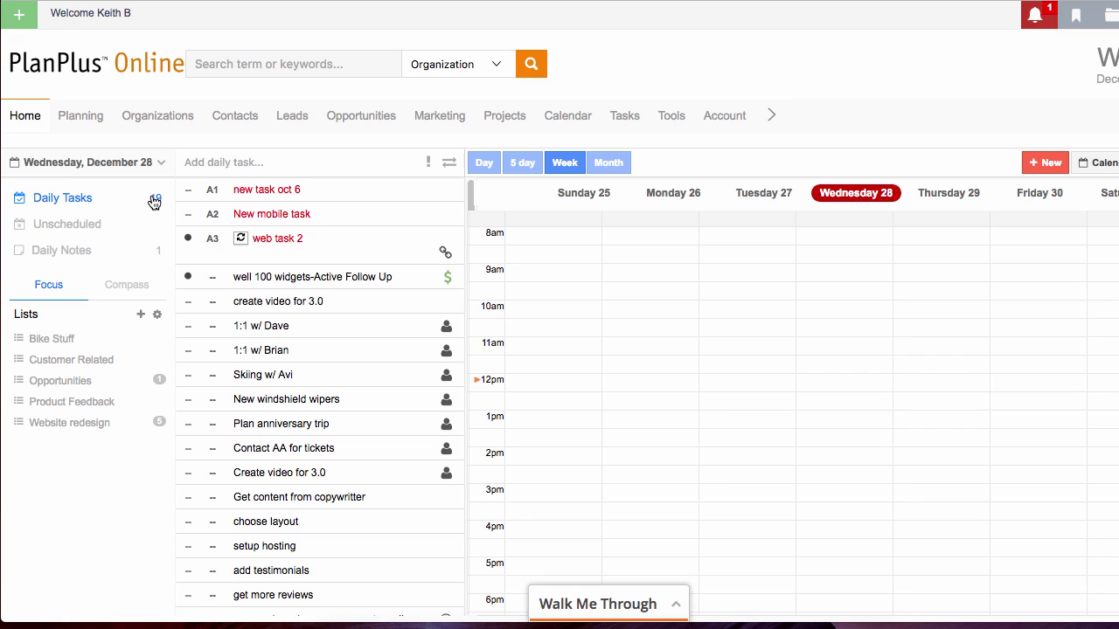
mouse_move(319, 189)
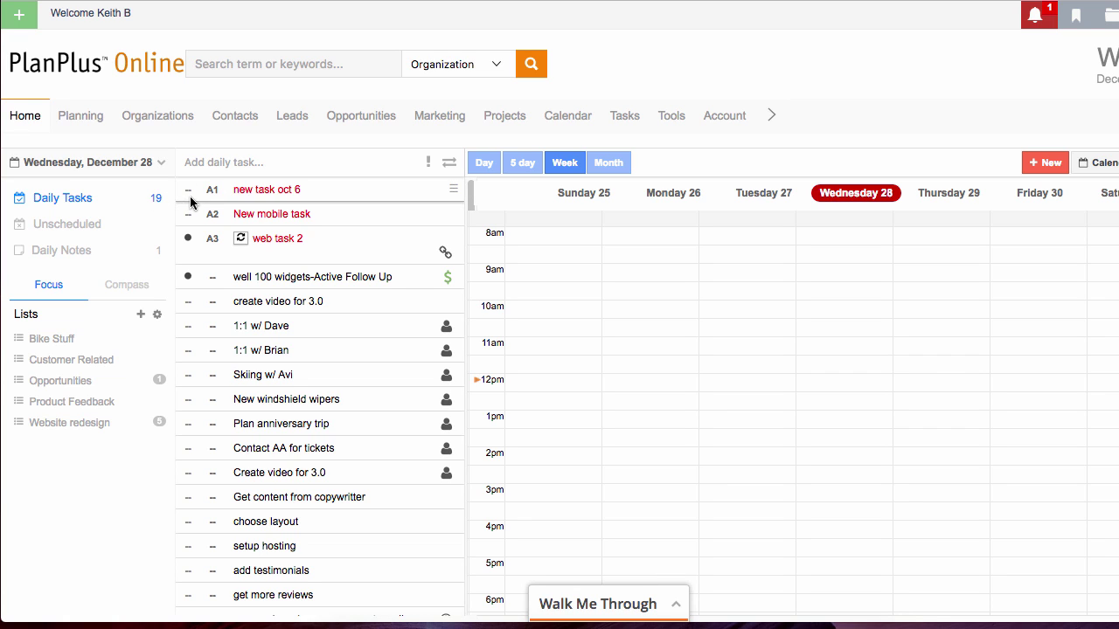
left_click(200, 161)
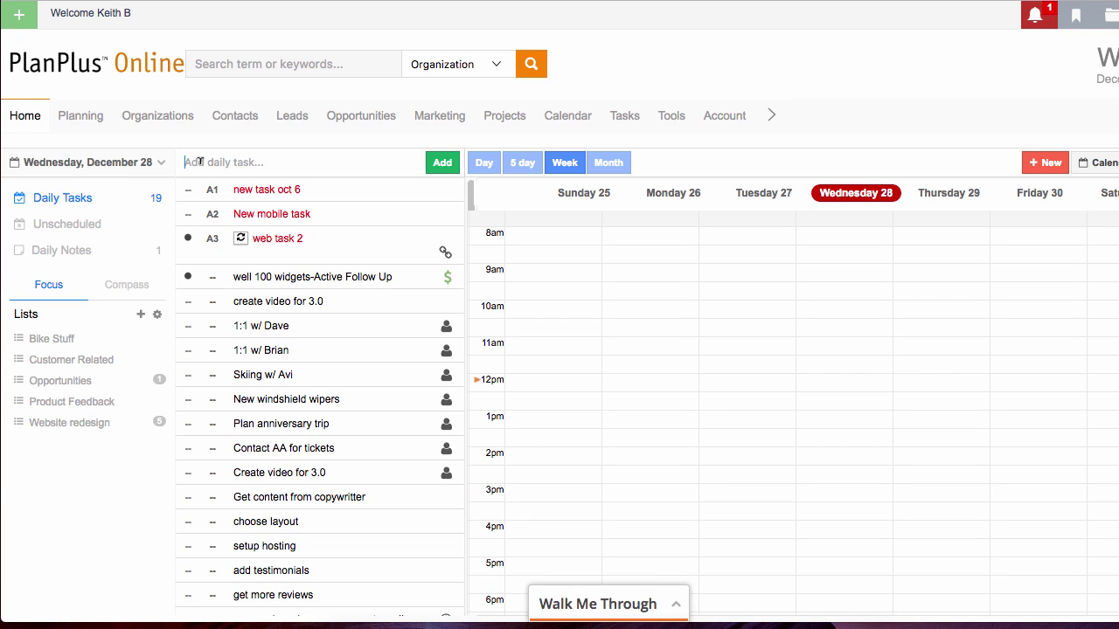
type("new")
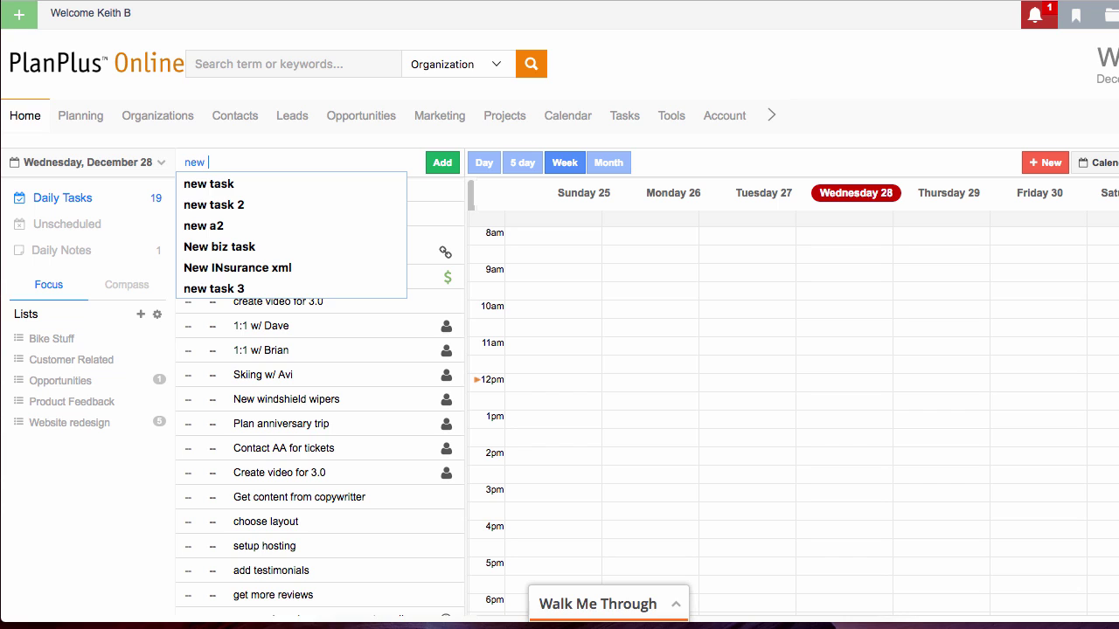
key("Return")
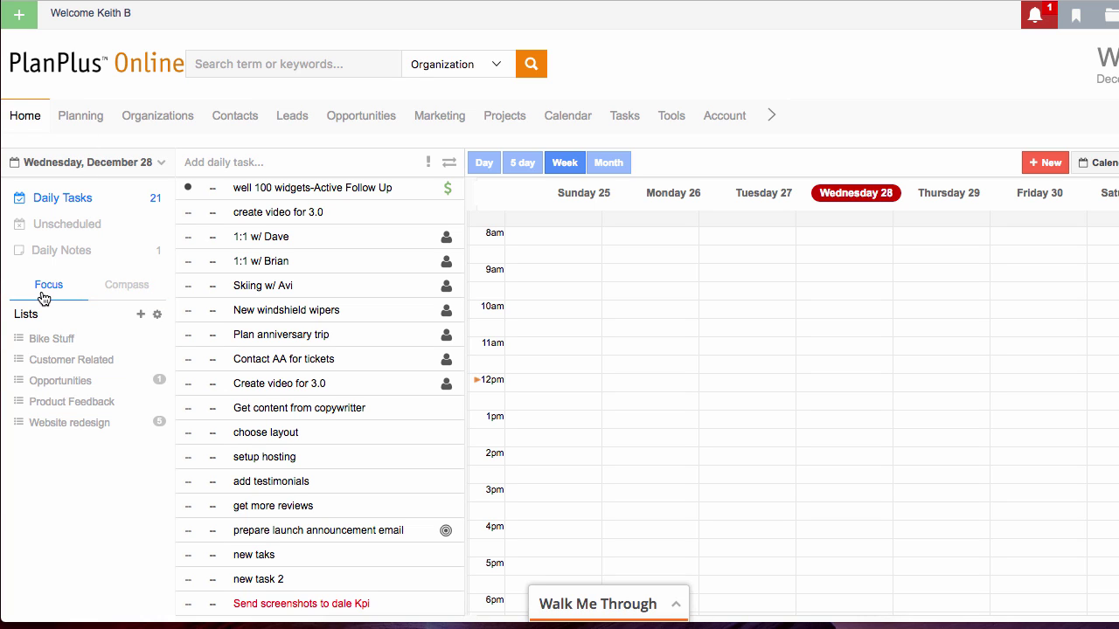
- Switch the side panel to Roles and Goals, starting a new role then cancelling it
left_click(141, 290)
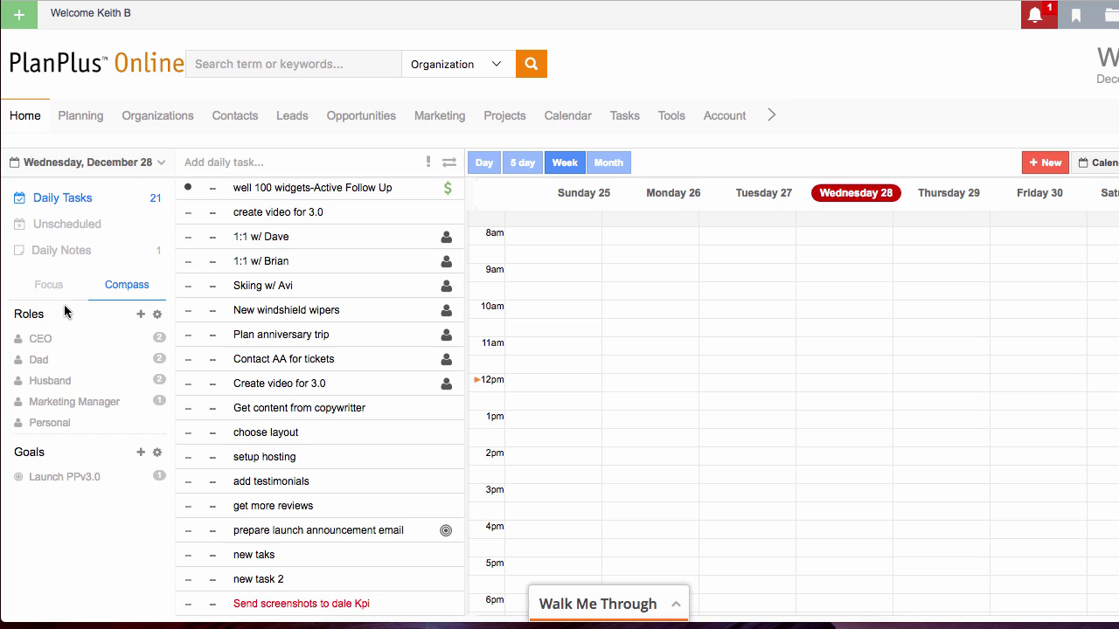
left_click(141, 316)
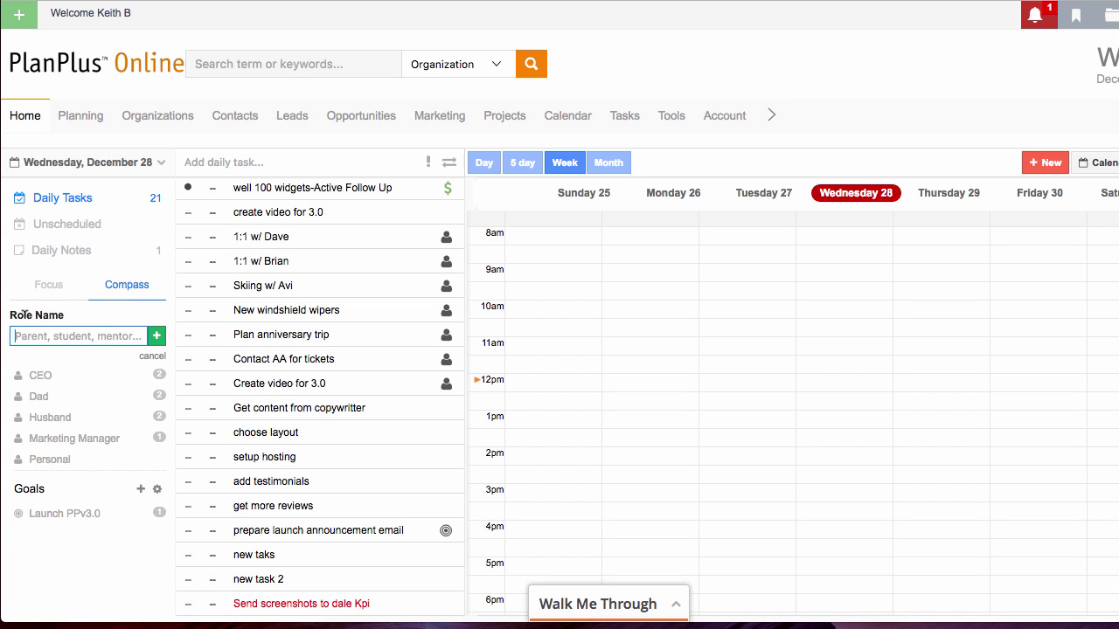
left_click(153, 358)
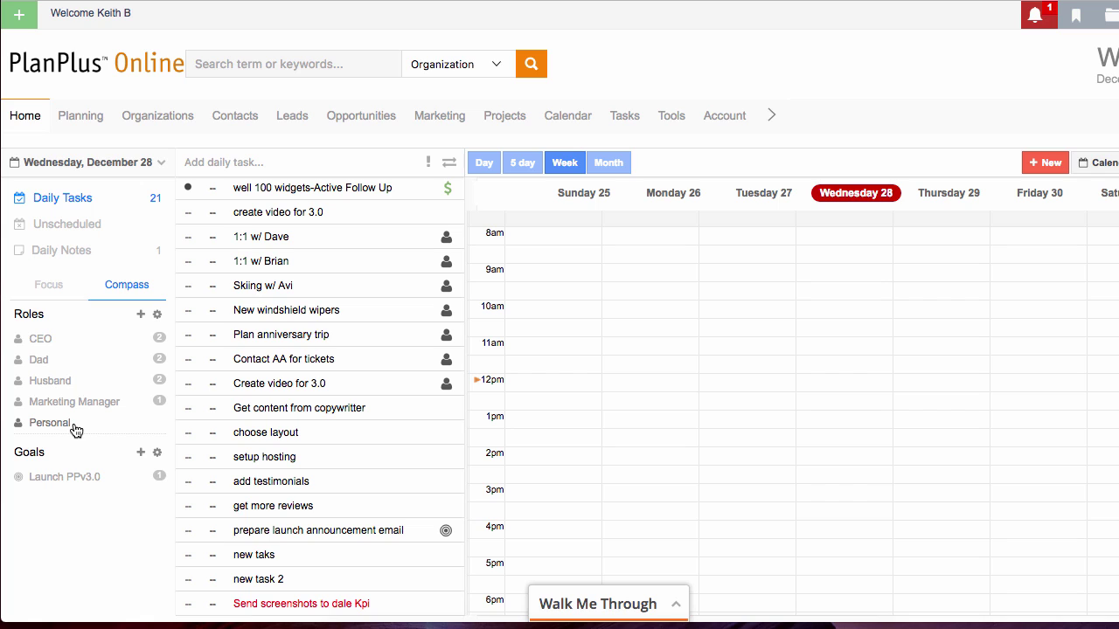
- Review CEO-role tasks and the empty Unscheduled list, then return to Daily Tasks
left_click(48, 345)
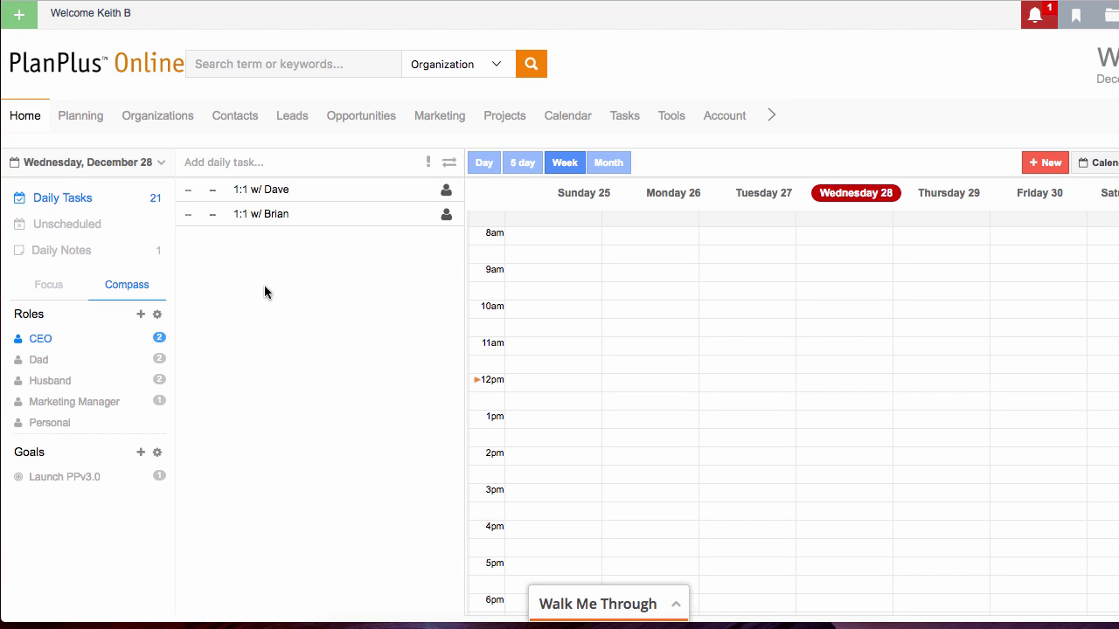
left_click(70, 227)
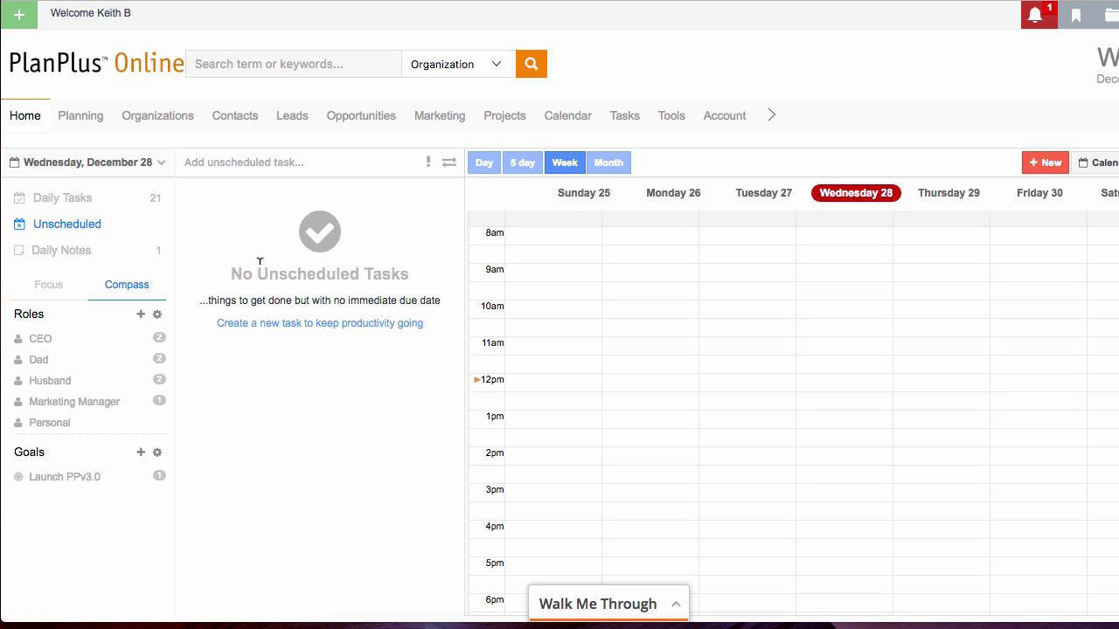
left_click(41, 339)
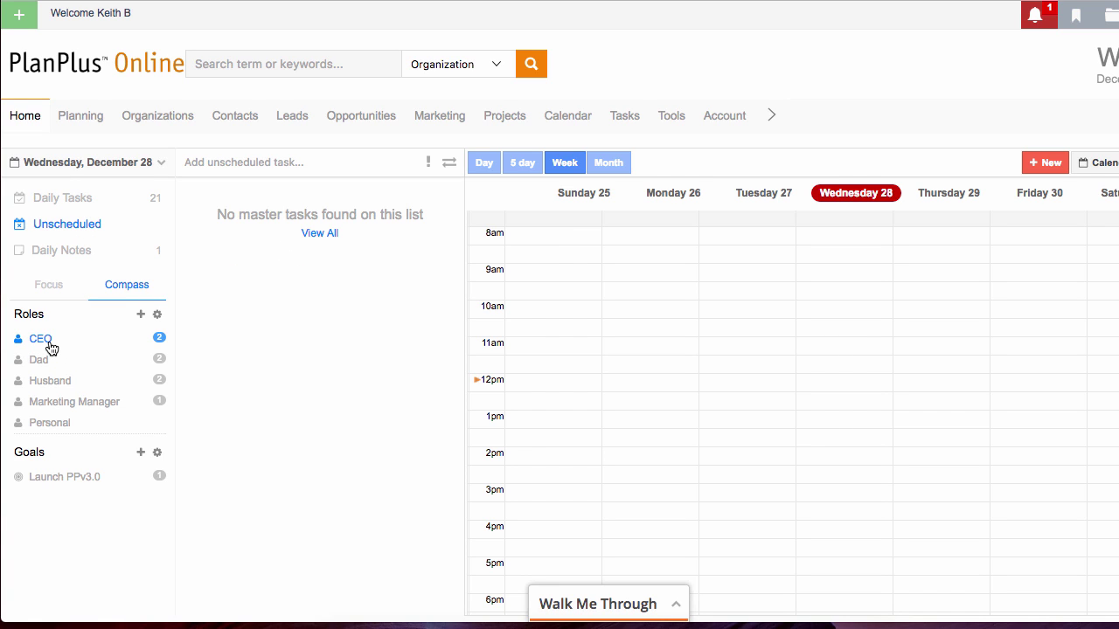
left_click(65, 198)
mouse_move(319, 326)
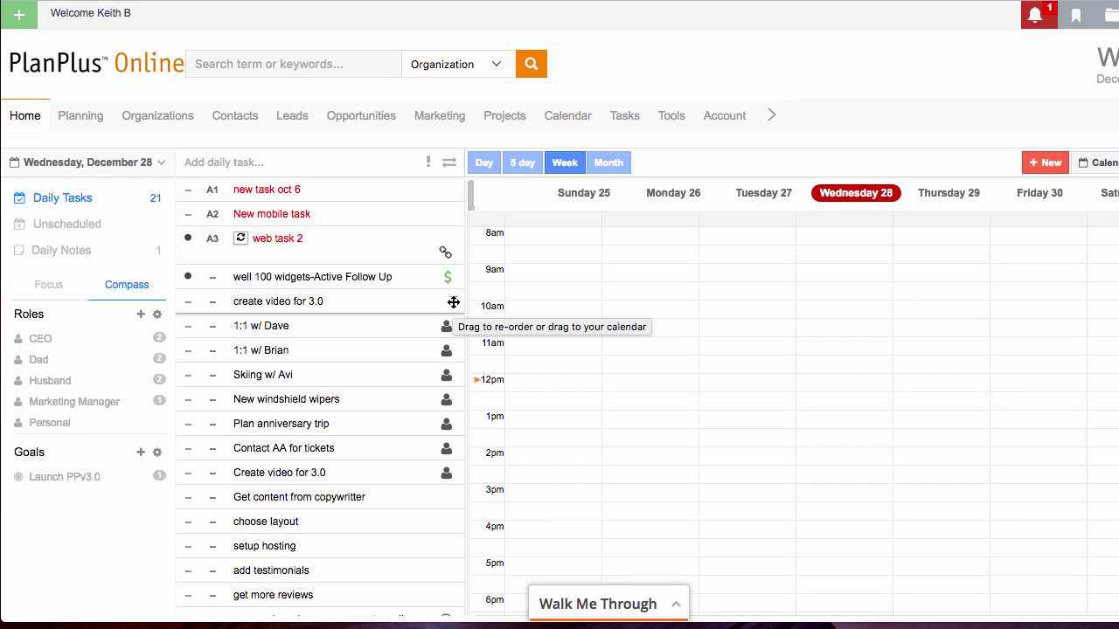
- Schedule 'create video for 3.0' Monday 10:30a–1:30p and link it to Marketing Manager
left_click_drag(454, 302, 610, 334)
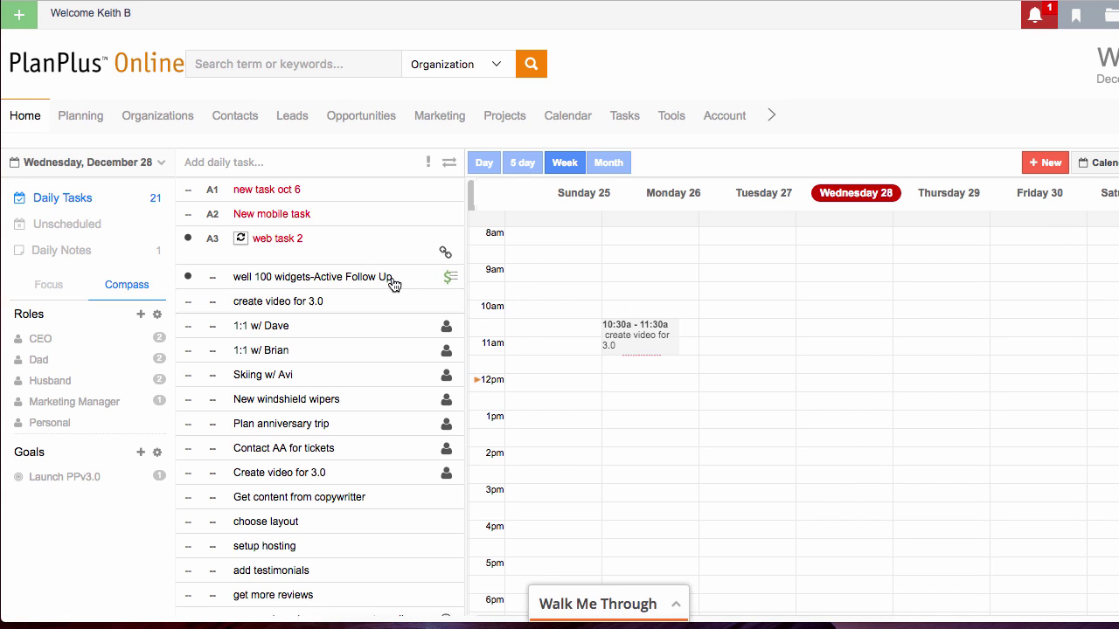
left_click_drag(643, 356, 642, 432)
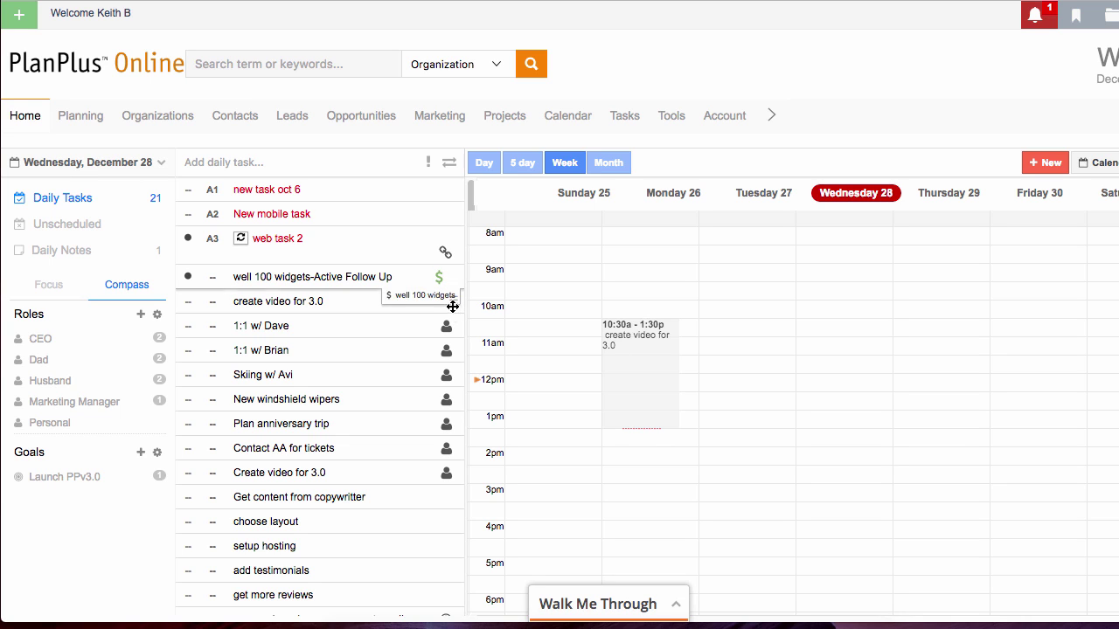
mouse_move(457, 304)
left_mouse_down()
mouse_move(142, 342)
mouse_move(142, 430)
mouse_move(142, 380)
mouse_move(157, 356)
mouse_move(155, 402)
left_mouse_up()
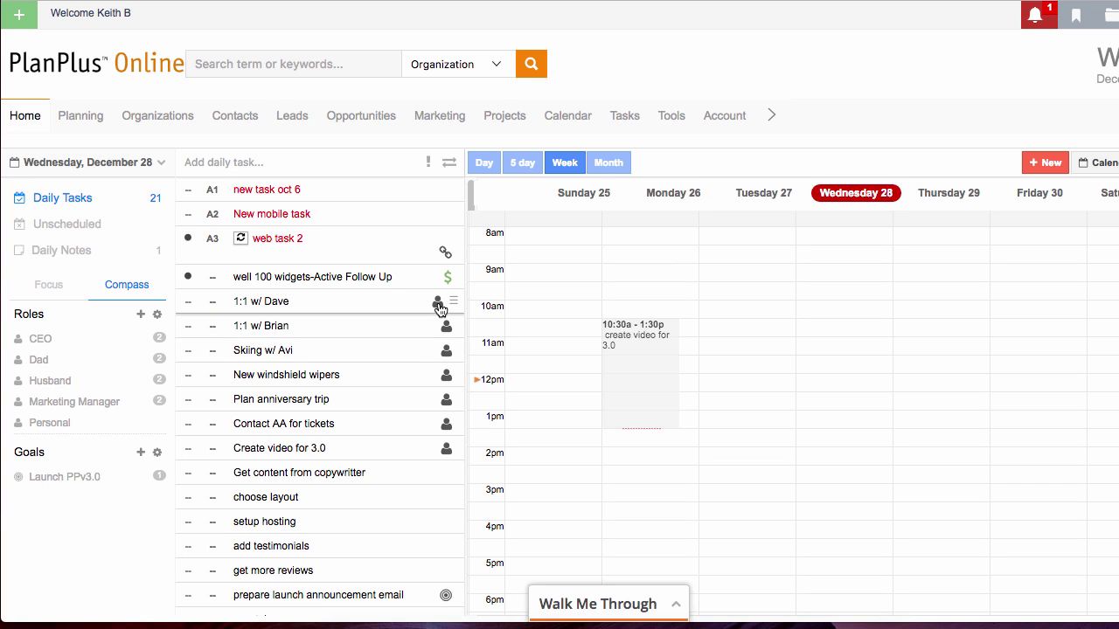
- Add the daily task 'create a video' under the Launch PPv3.0 goal
left_click(438, 304)
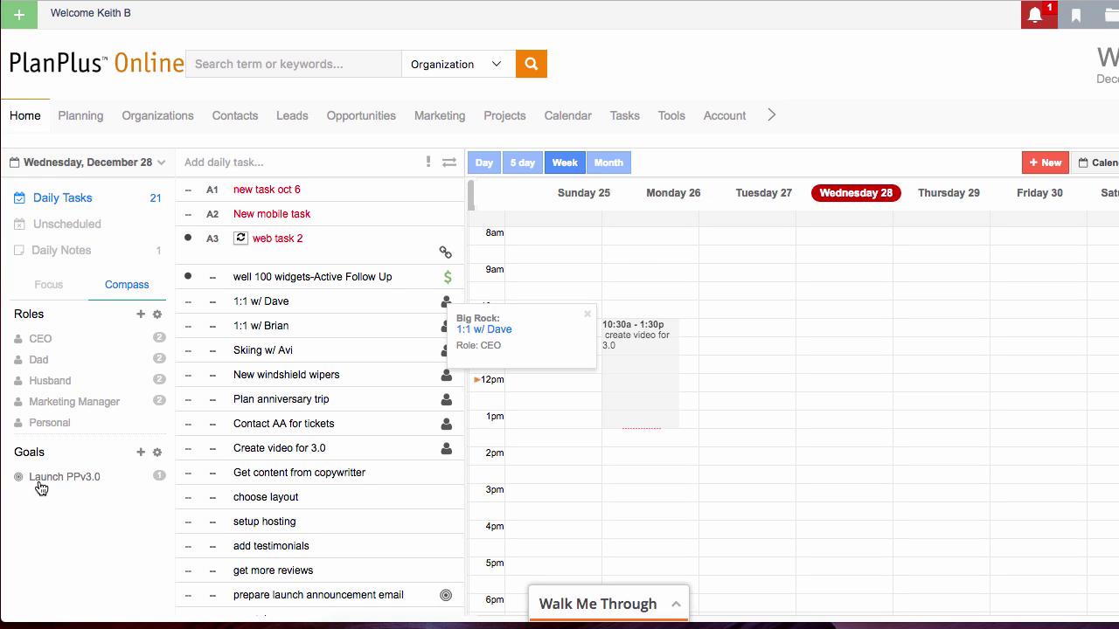
left_click(73, 482)
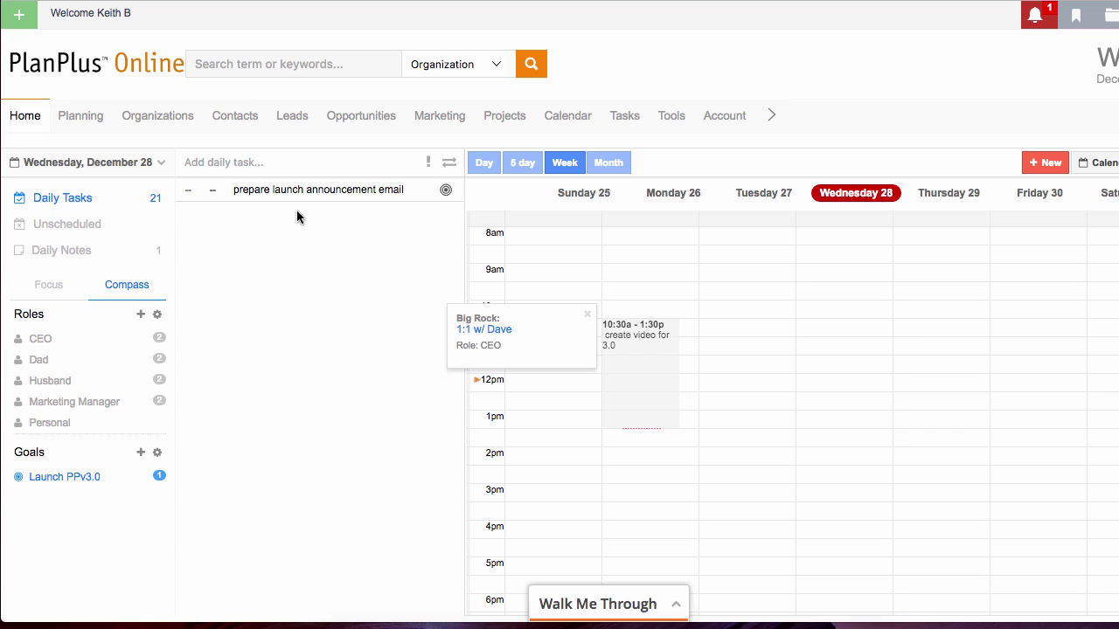
left_click(195, 162)
type("create")
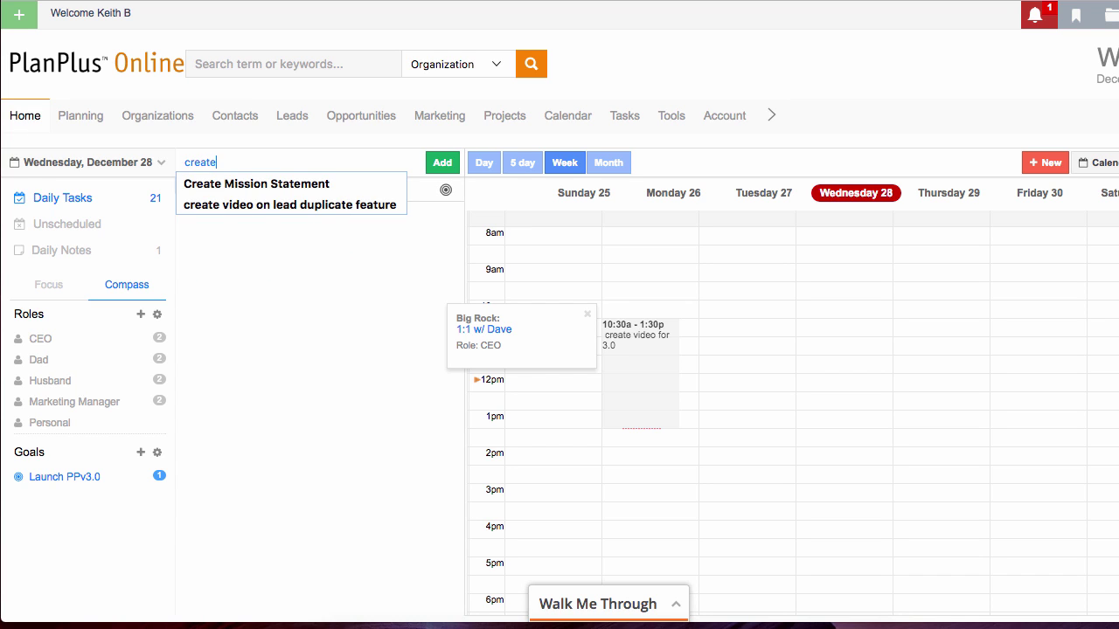
type(" a video")
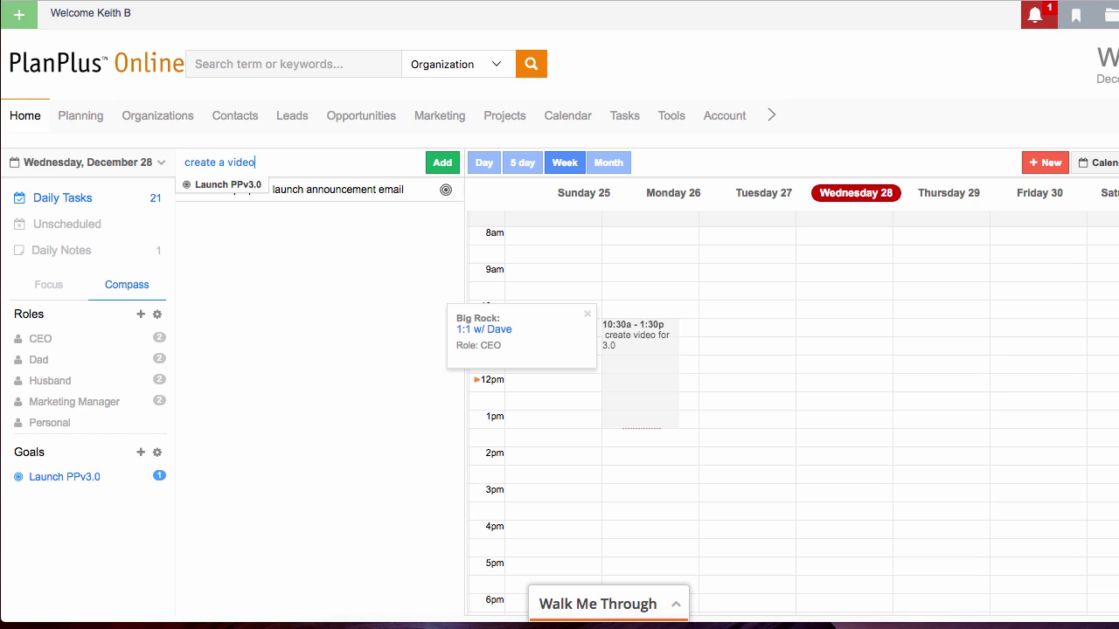
key("Return")
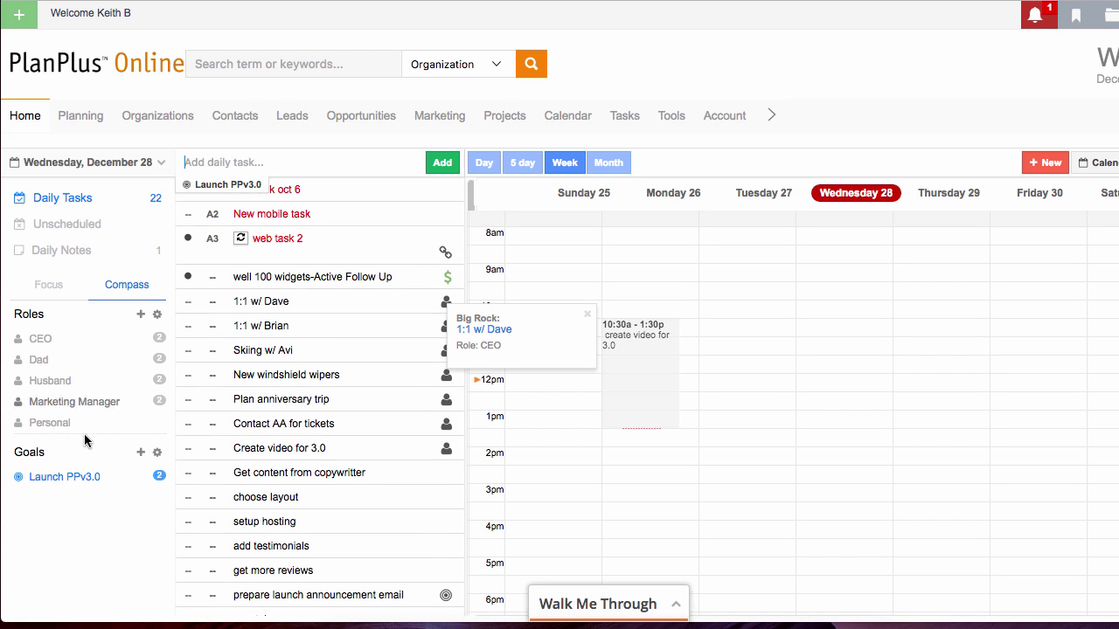
left_click(64, 479)
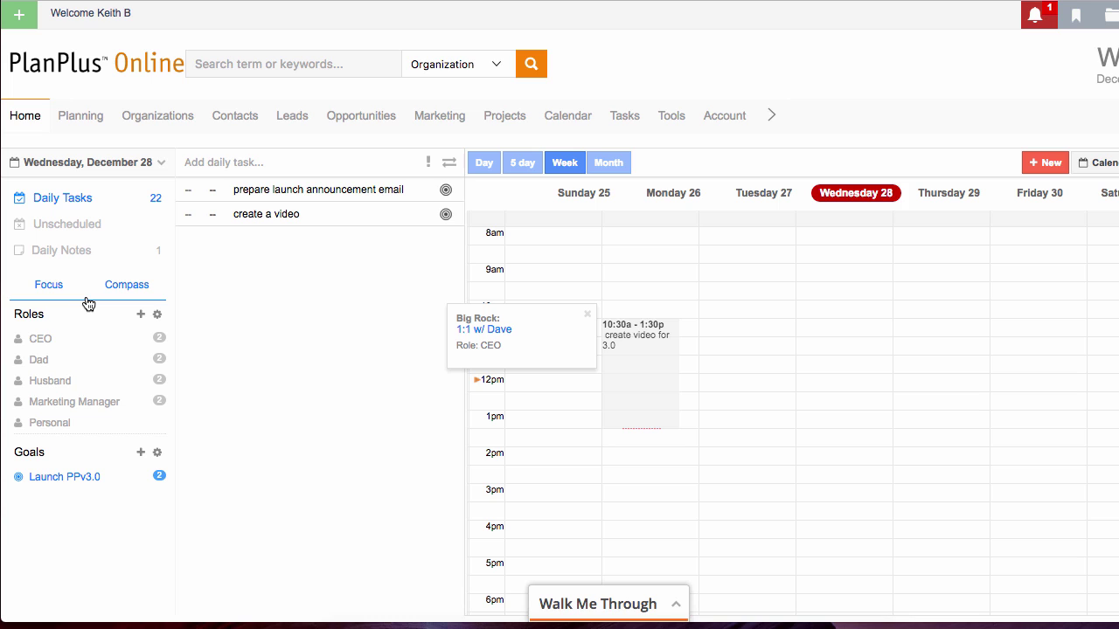
- Switch to Lists and add the daily task 'fix bike tire' to Bike Stuff
left_click(51, 288)
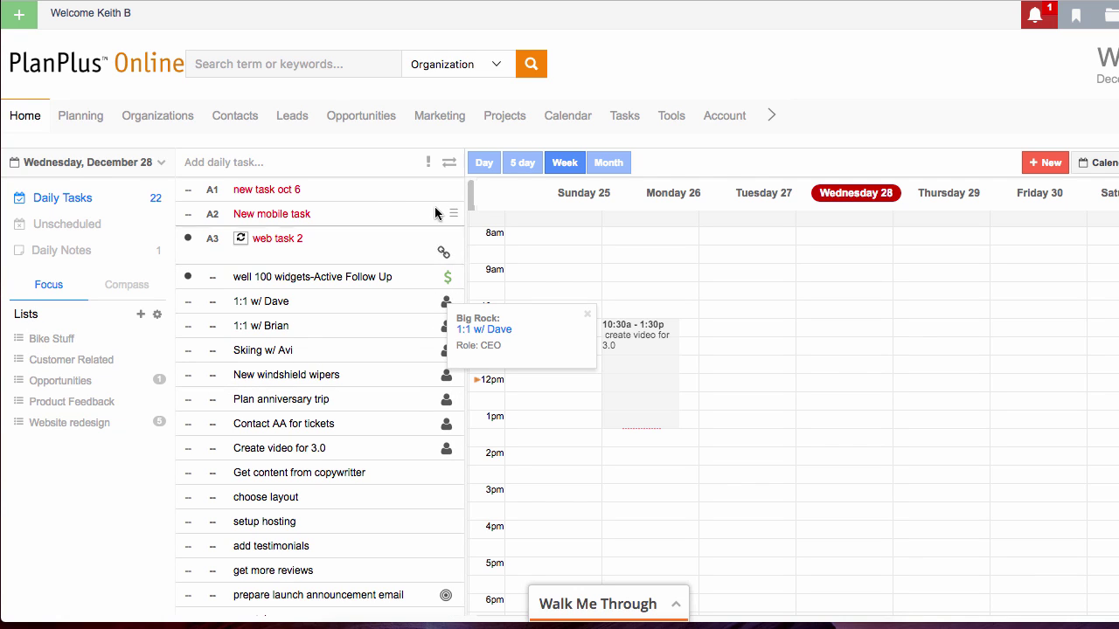
left_click(50, 341)
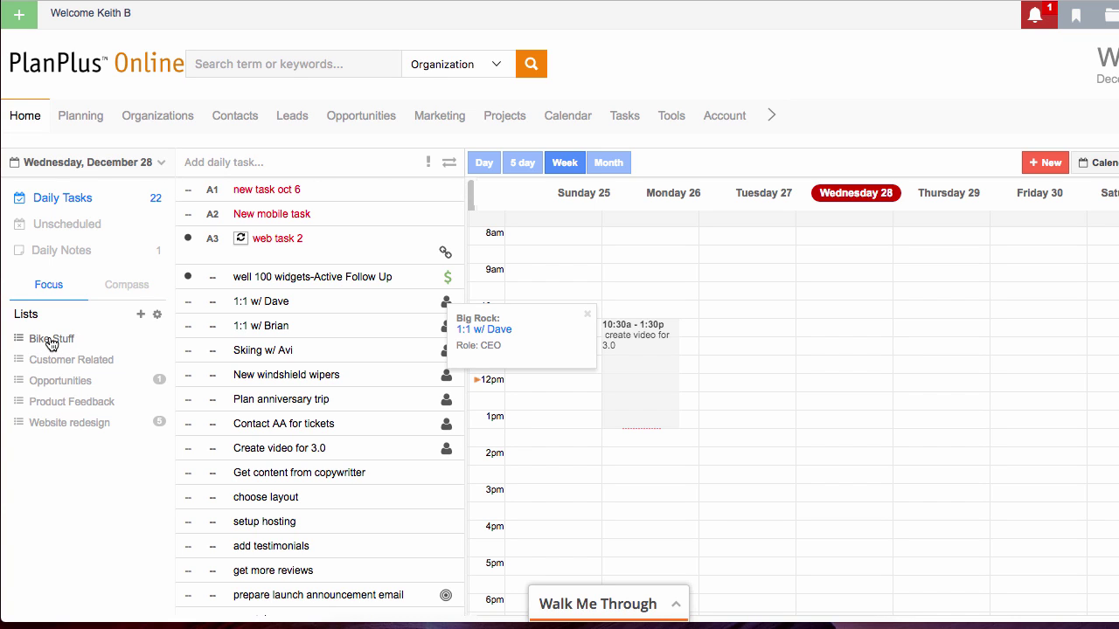
left_click(219, 159)
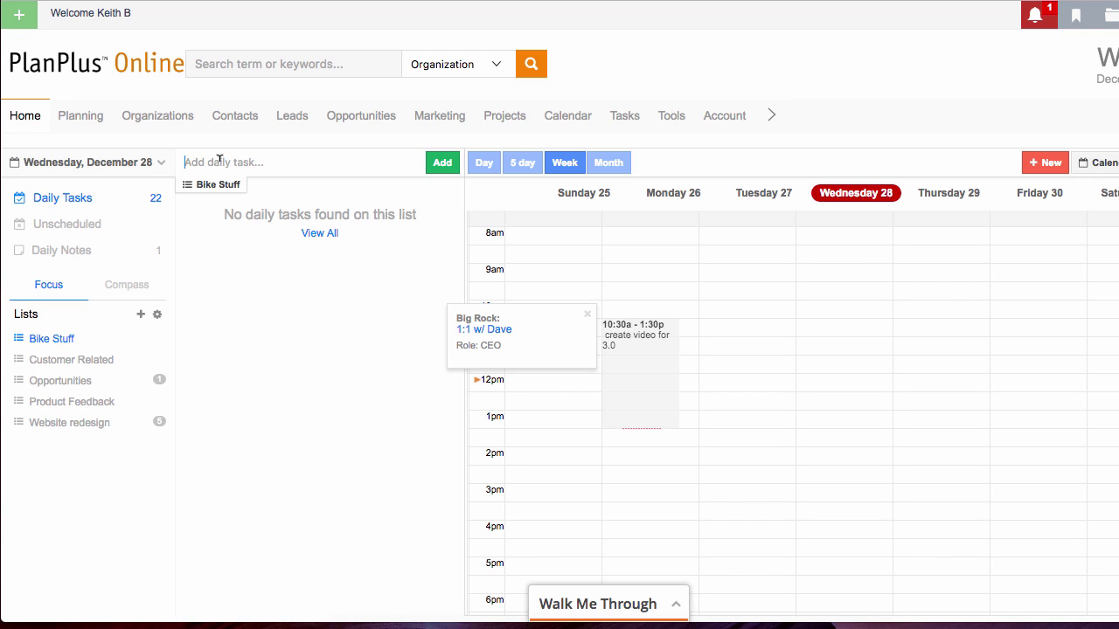
type("fix bike tir")
type("e")
key("Return")
- Leave the task's edit view and file 'new task oct 6' under Bike Stuff
left_click(307, 185)
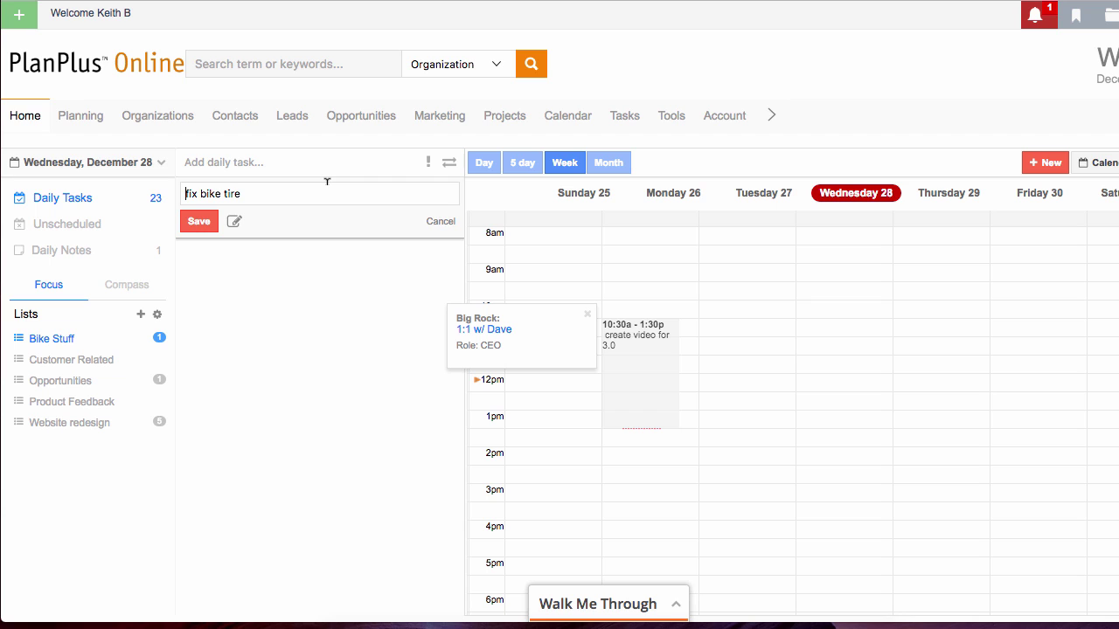
left_click(436, 223)
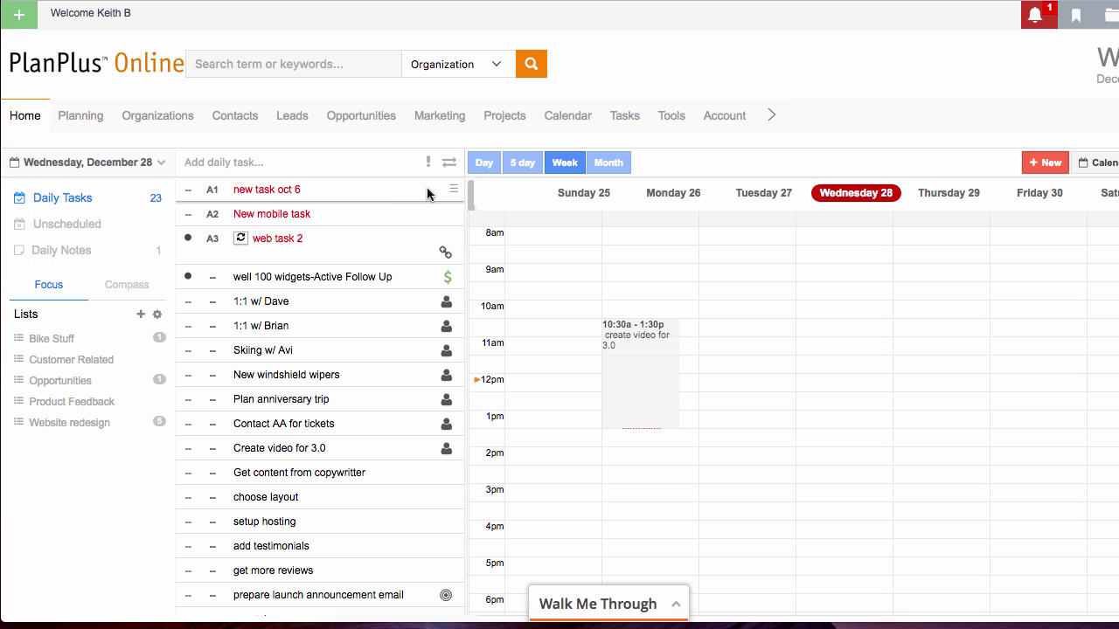
left_click_drag(453, 189, 85, 343)
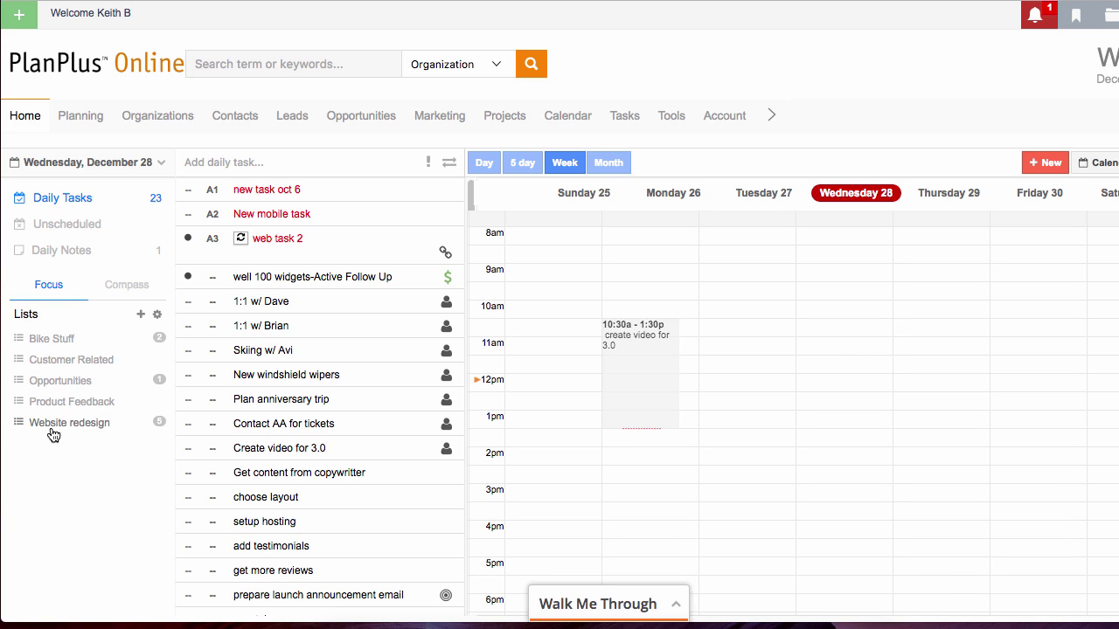
- Review the tasks in the Bike Stuff and Opportunities lists
left_click(52, 340)
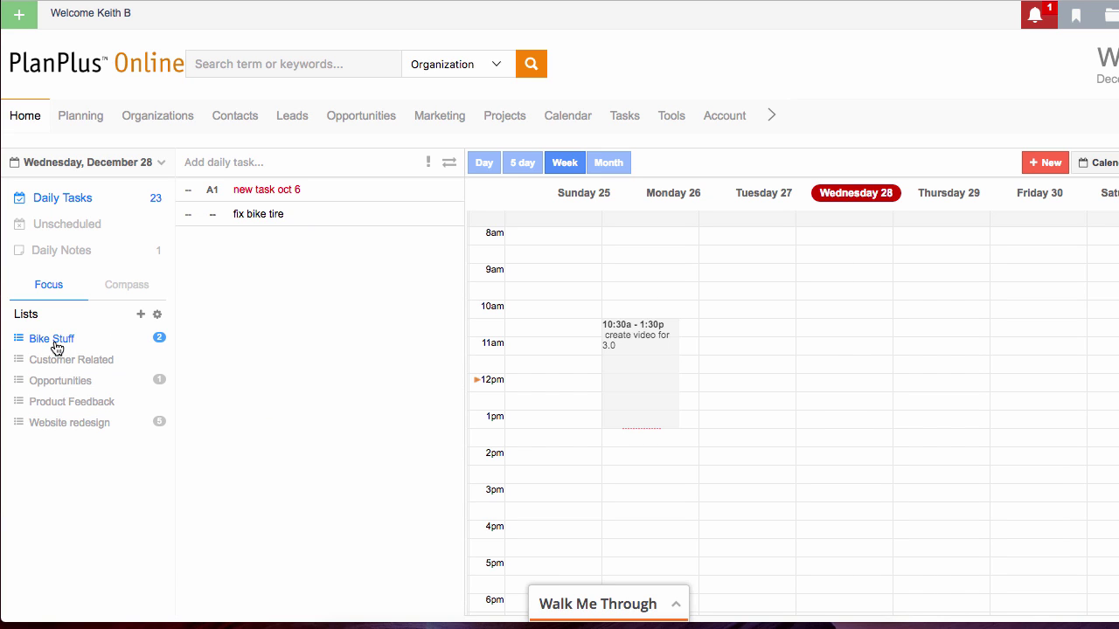
left_click(54, 344)
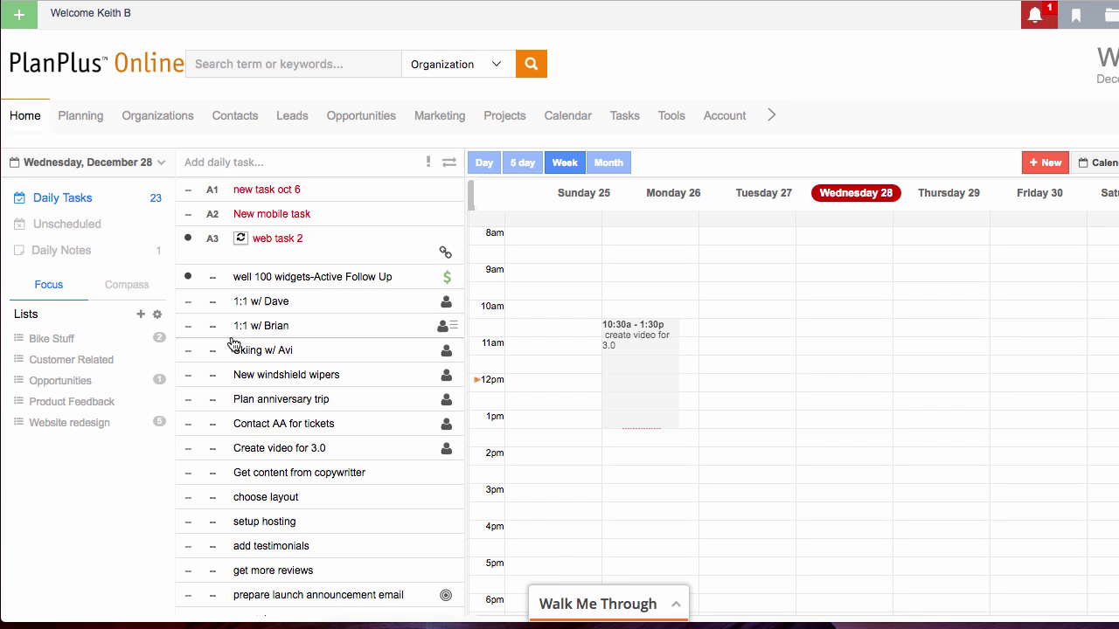
left_click(77, 385)
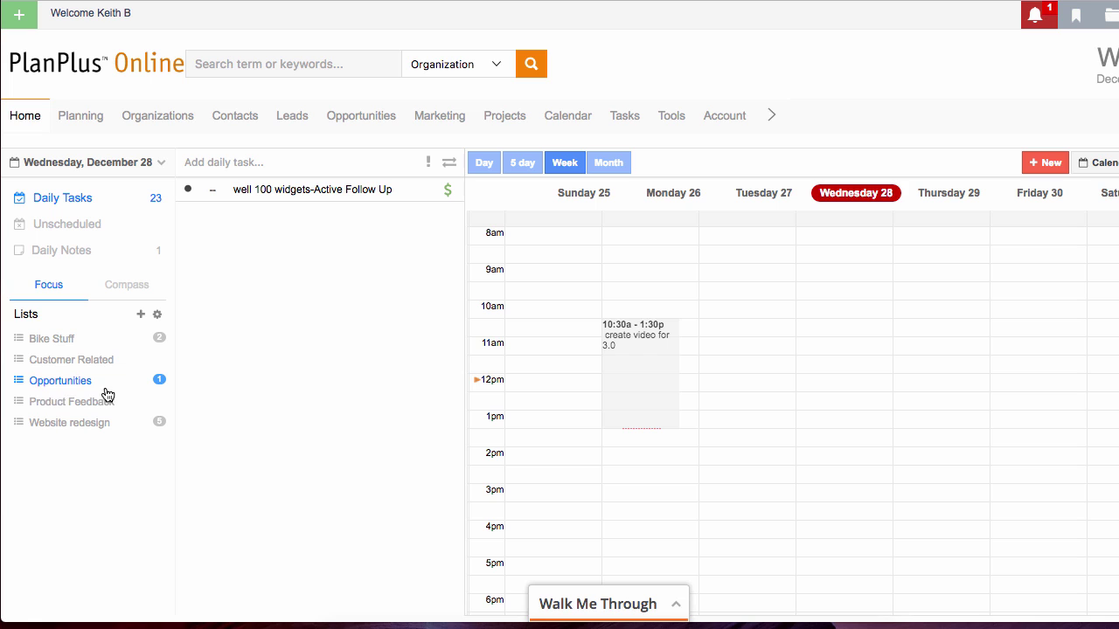
left_click(59, 384)
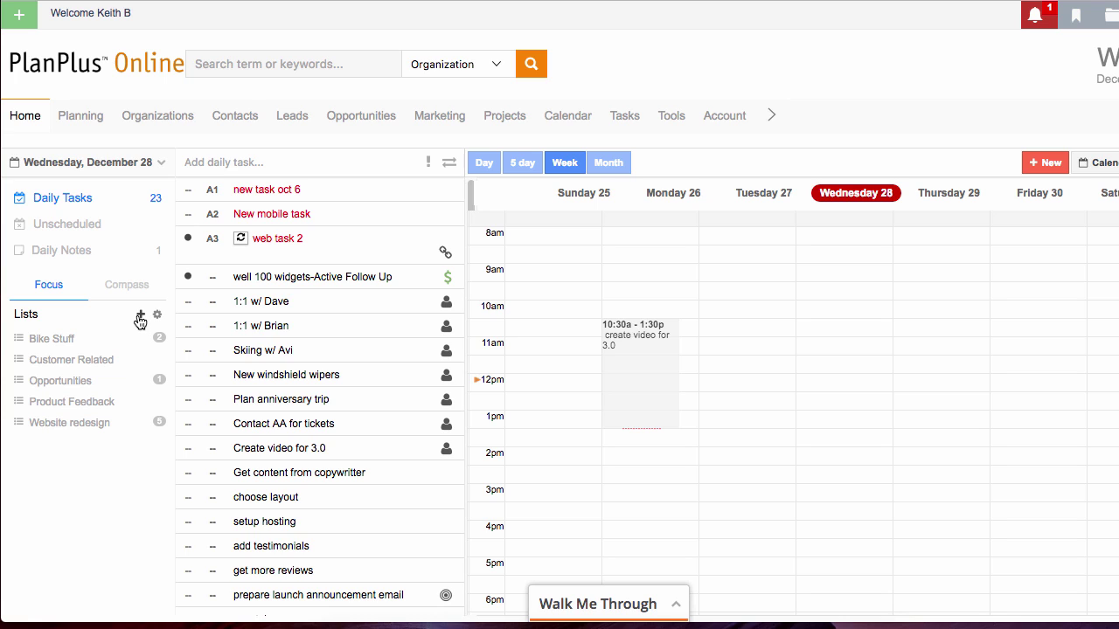
- File 'New mobile task' under Product Feedback and verify it there
left_click_drag(452, 215, 123, 407)
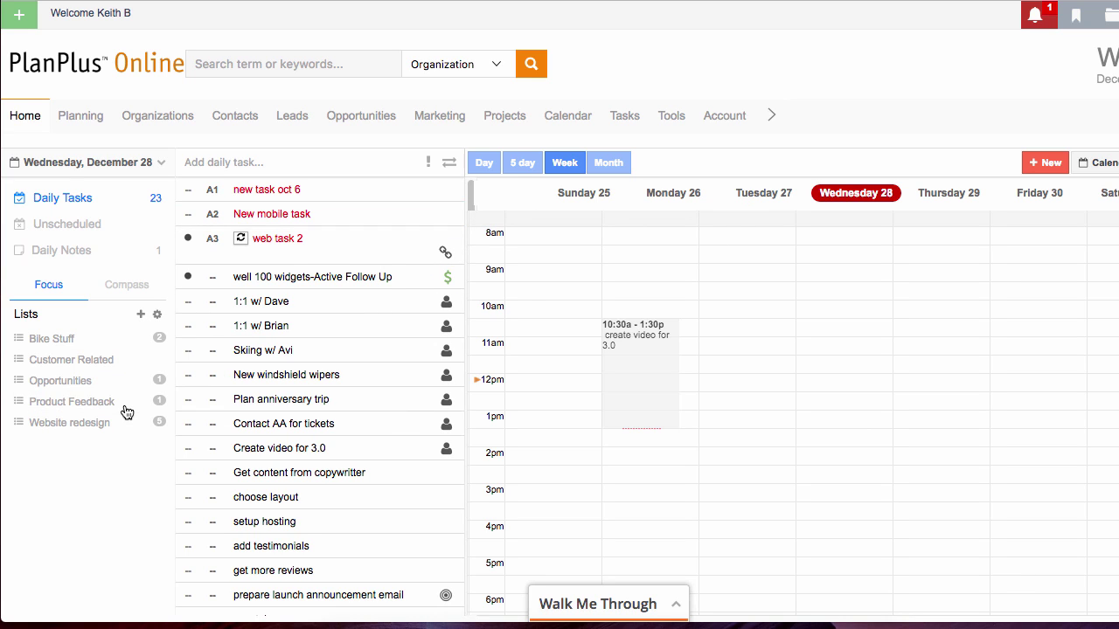
left_click(53, 407)
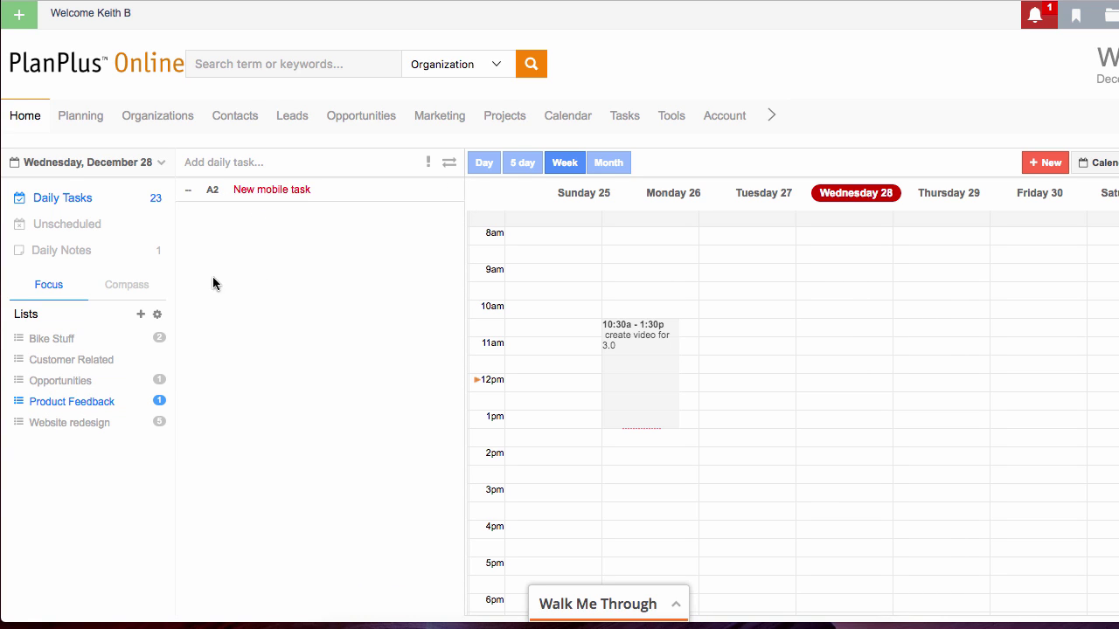
left_click(74, 403)
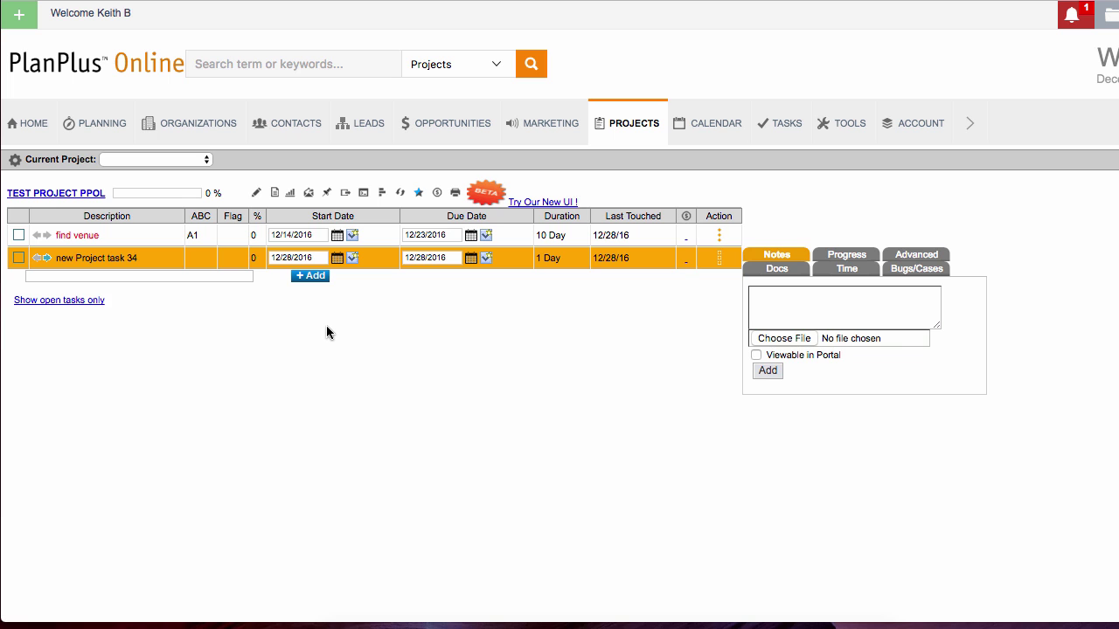
- Return to the Home dashboard and filter daily tasks to TEST PROJECT PPOL
left_click(30, 124)
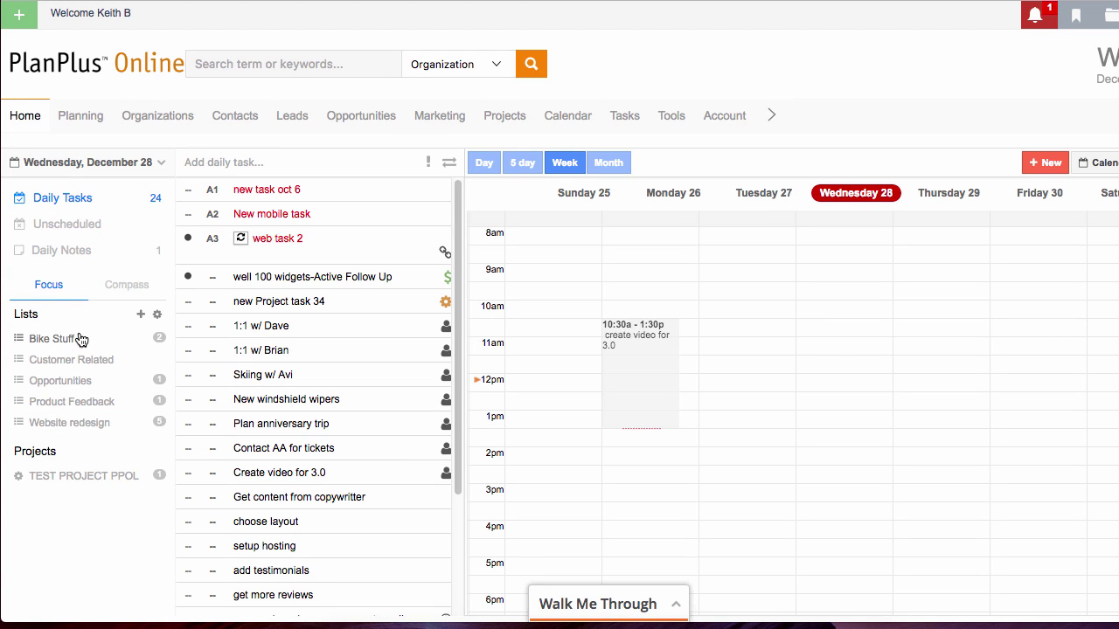
left_click(93, 481)
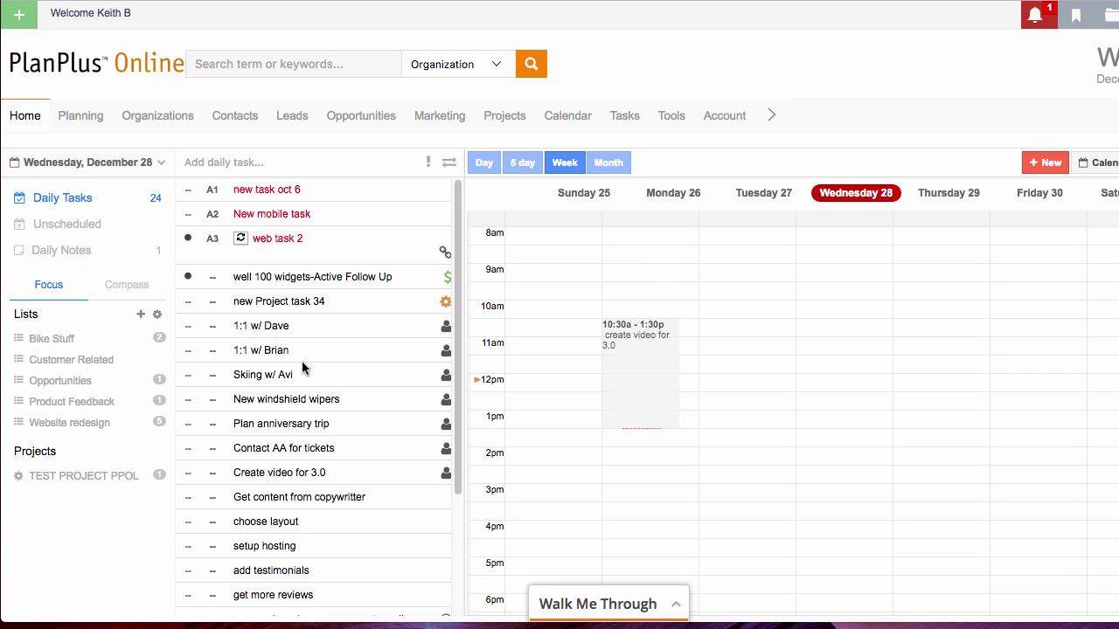
- Add the daily note 'another note goes here' to Wednesday's Daily Notes
scroll(449, 446, "down", 3)
scroll(499, 516, "down", 5)
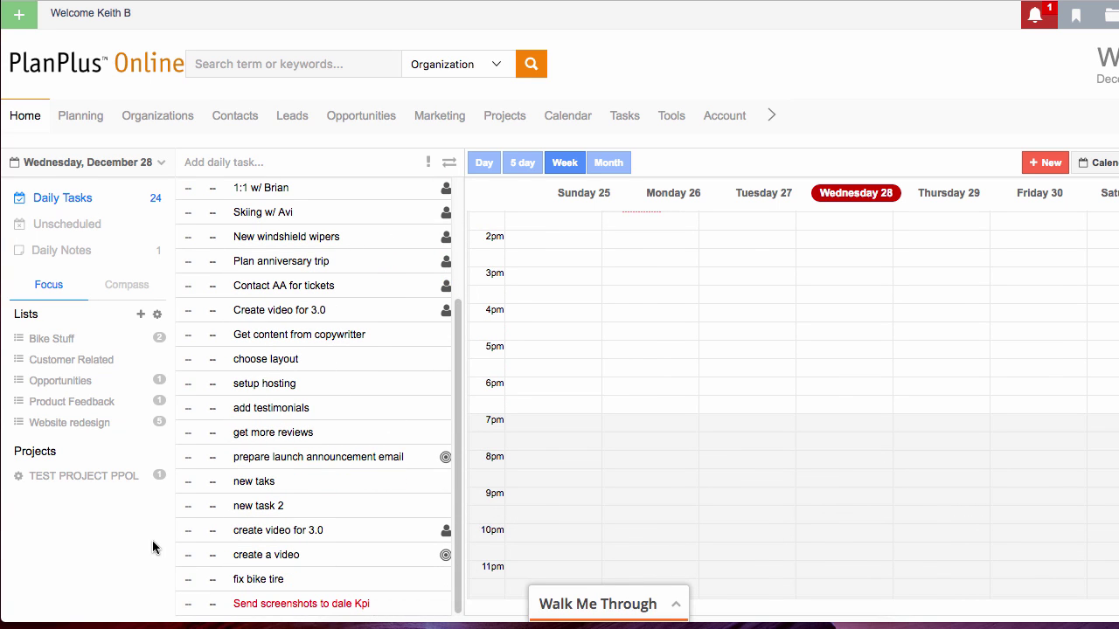
left_click(76, 251)
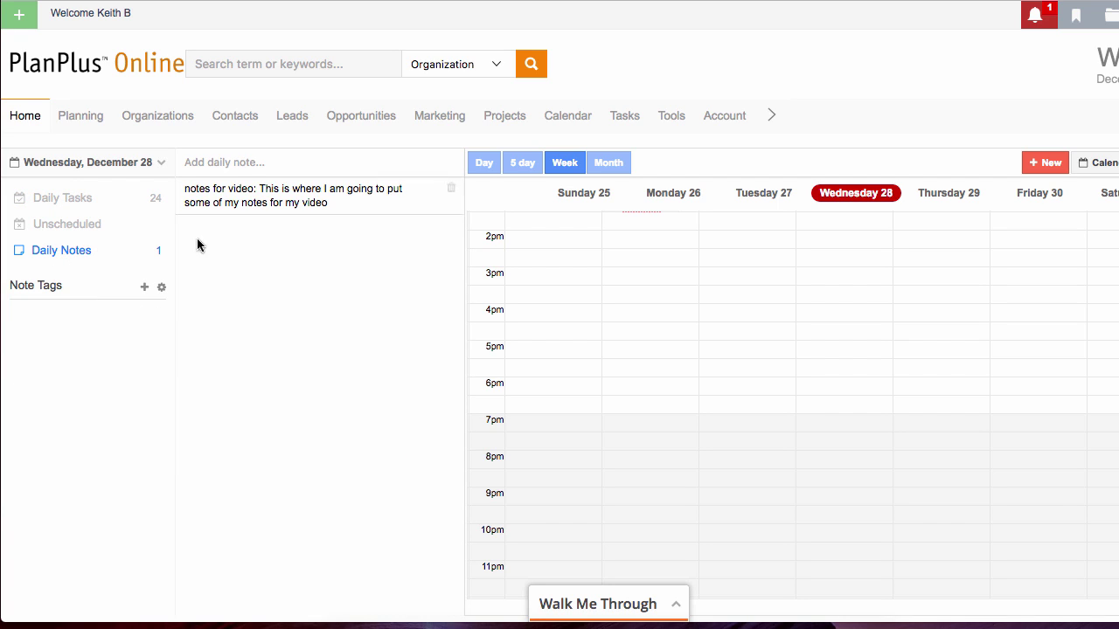
left_click(217, 162)
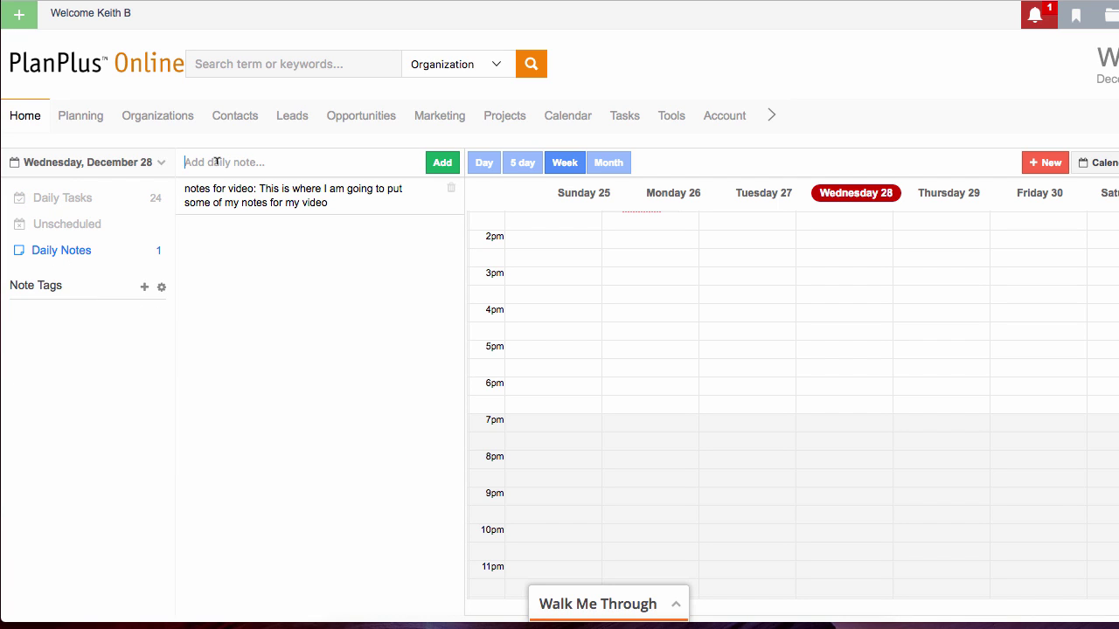
type("another note goes here")
key("Return")
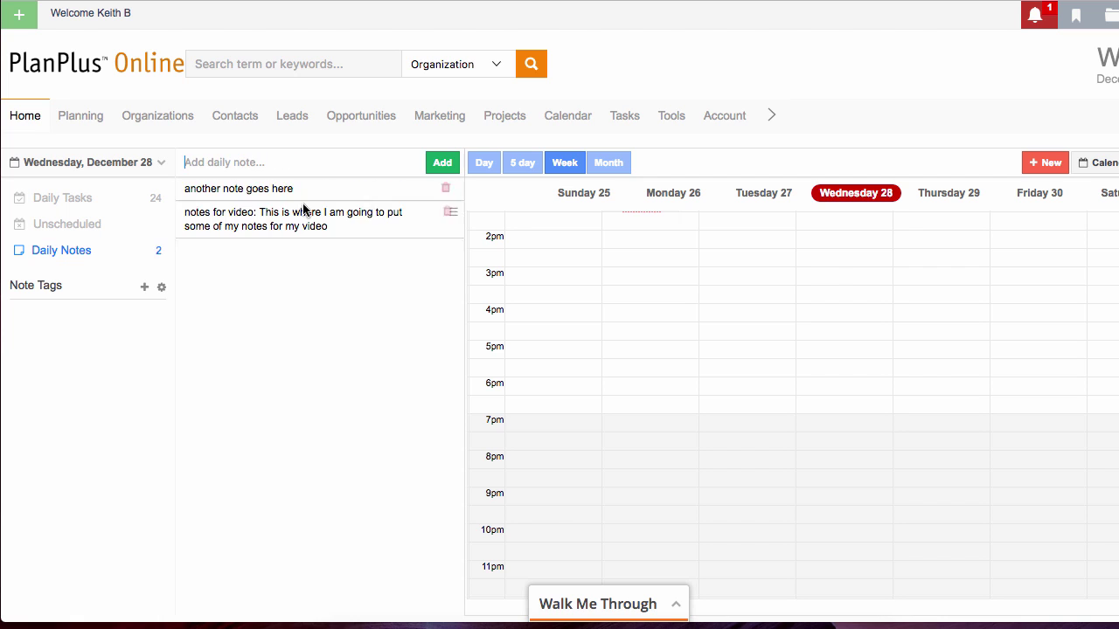
mouse_move(455, 188)
left_mouse_down()
mouse_move(151, 287)
mouse_move(149, 312)
mouse_move(415, 192)
left_mouse_up()
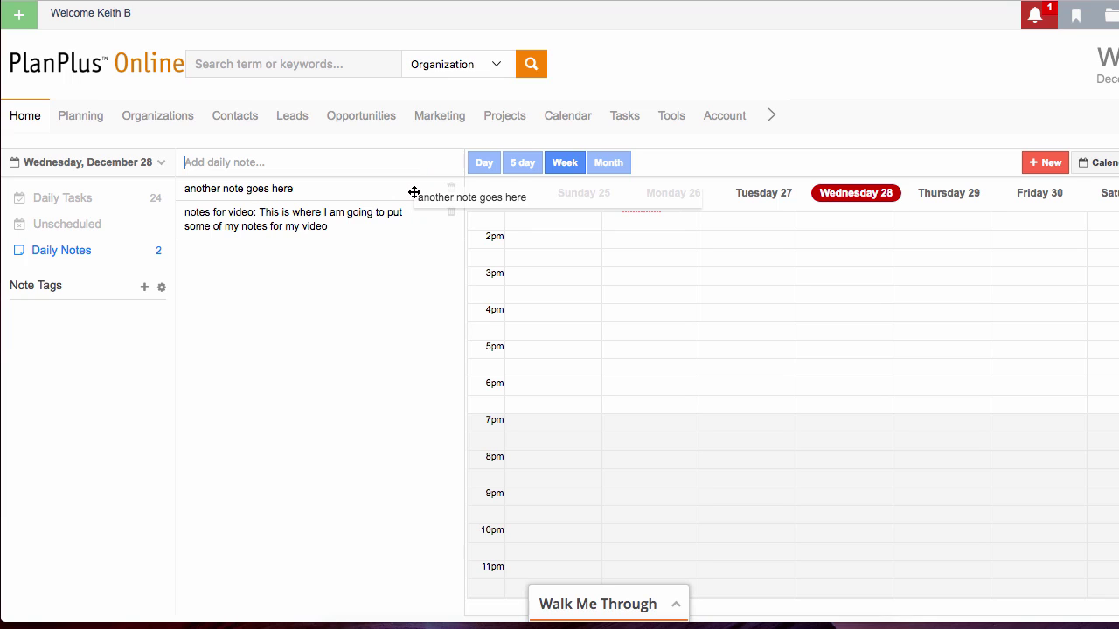
- Glance at the month calendar and Bookmarks, then return to the 24-item Daily Tasks list
left_click(161, 165)
left_click(161, 165)
left_click(1076, 18)
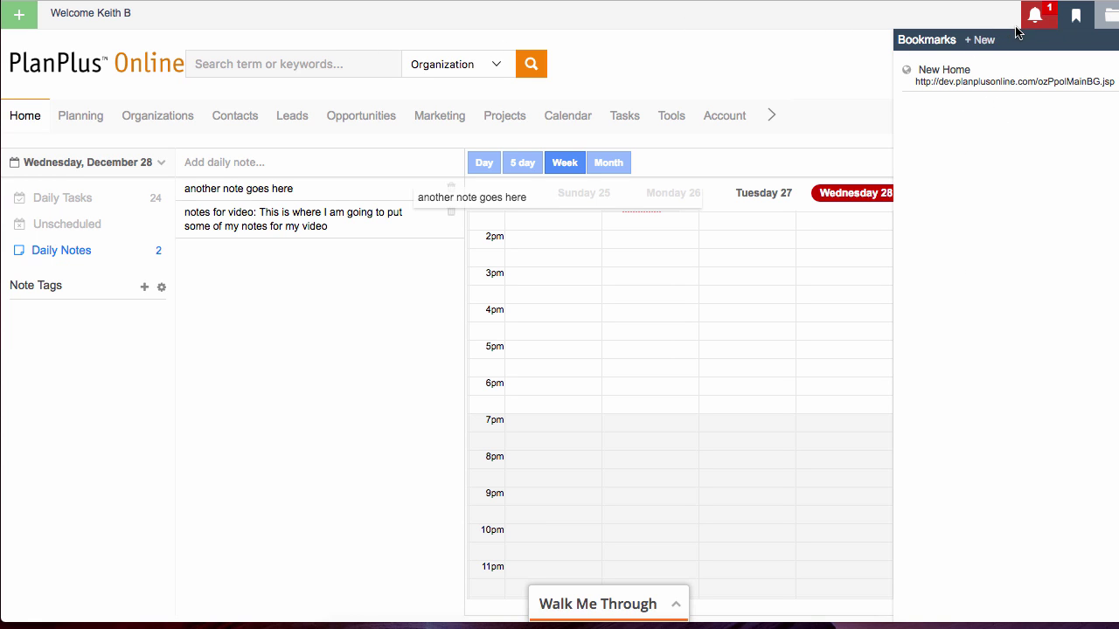
left_click(79, 200)
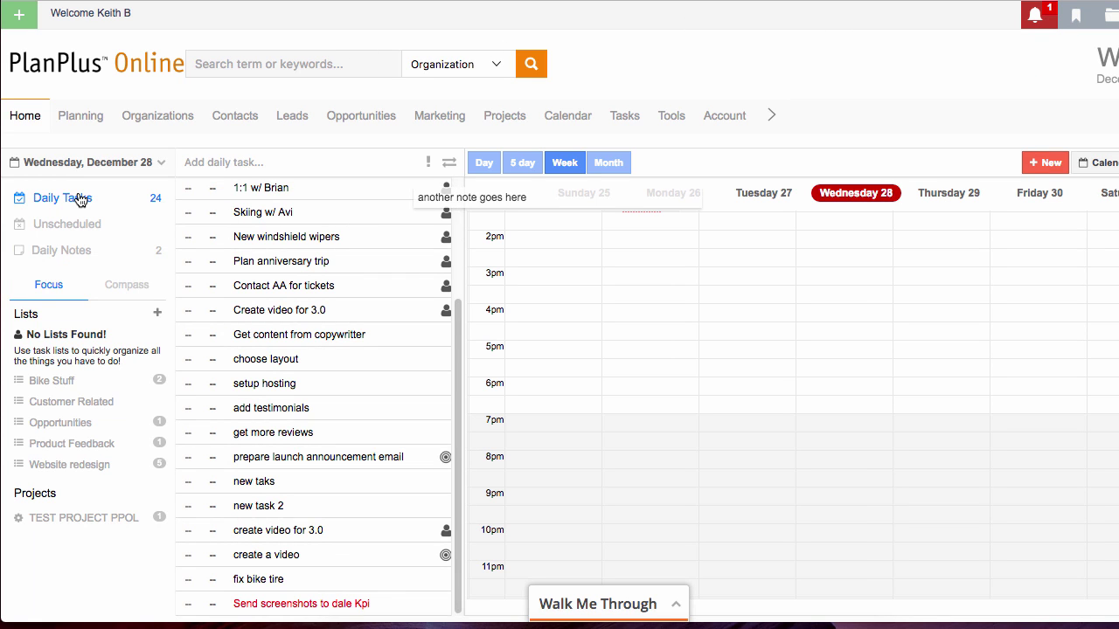